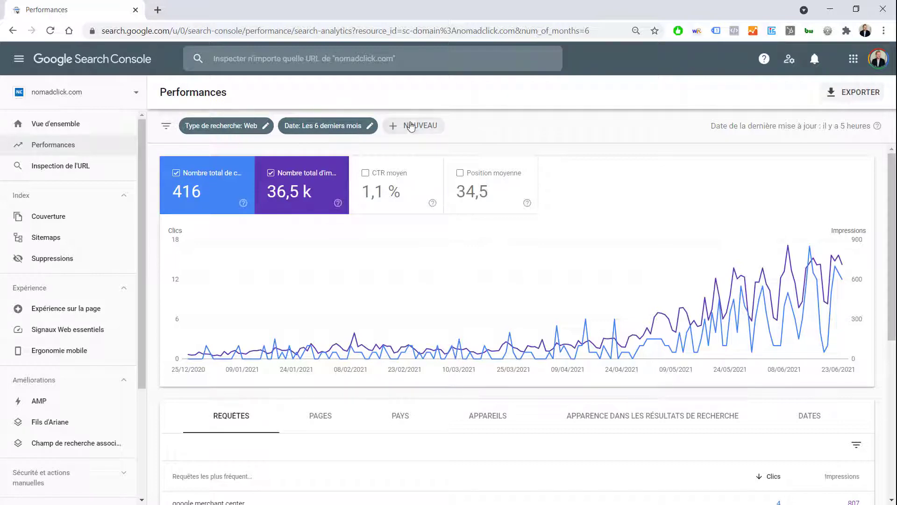
Add a page filter to the six-month performance report for URLs containing the copied page address.
{"action": "left_click", "coordinate": [411, 126]}
{"action": "left_click", "coordinate": [438, 162]}
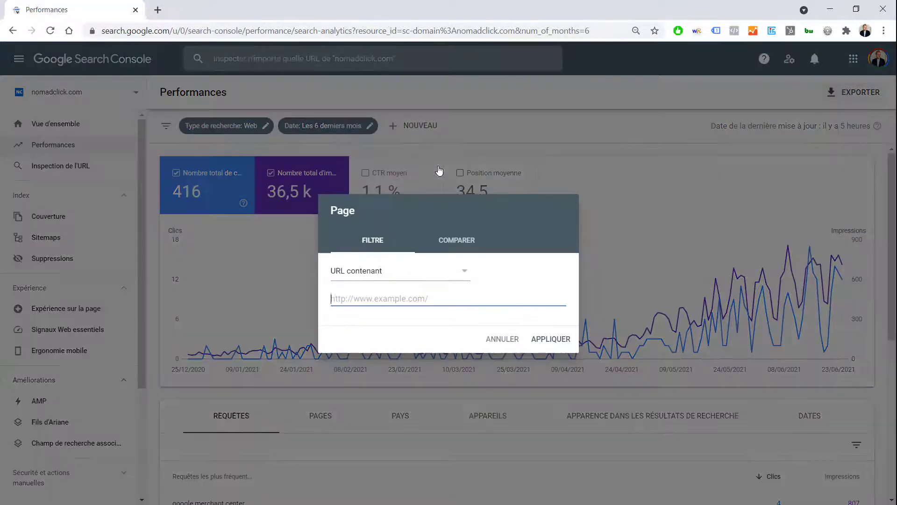
{"action": "key", "text": "ctrl+v"}
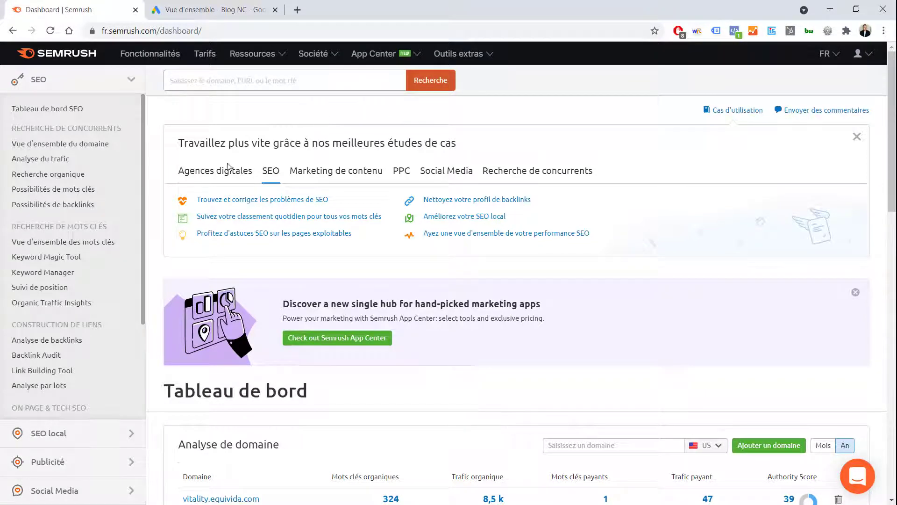
Switch to Semrush and search the Keyword Magic Tool for "assurance scooter" in the FR database.
{"action": "left_click", "coordinate": [55, 262]}
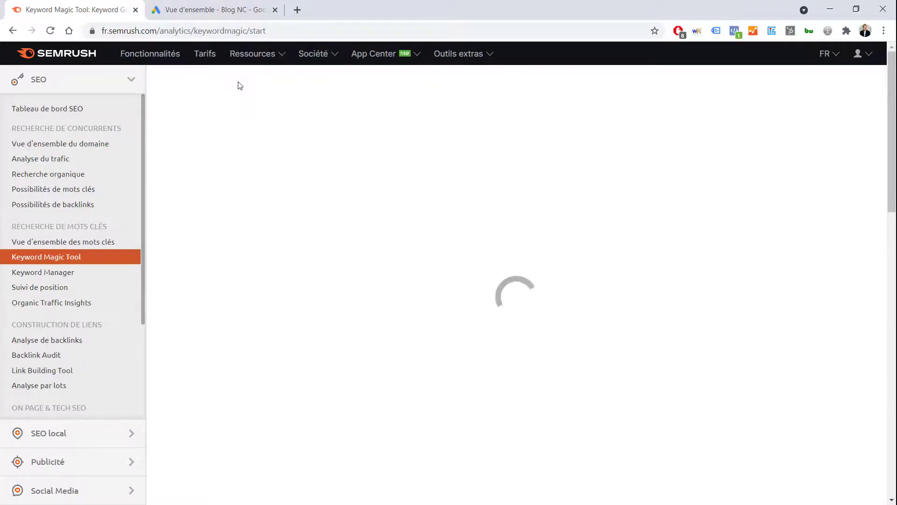
{"action": "type", "text": "assurance scooter"}
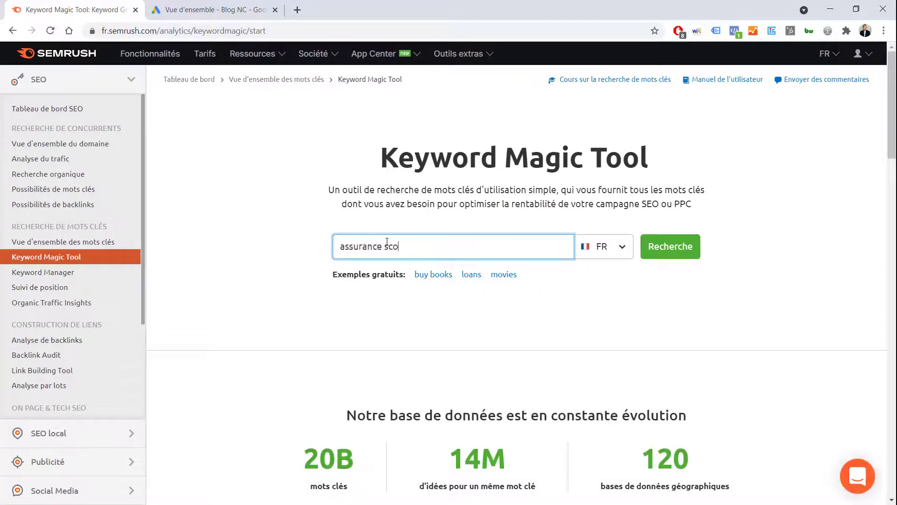
{"action": "left_click", "coordinate": [276, 232]}
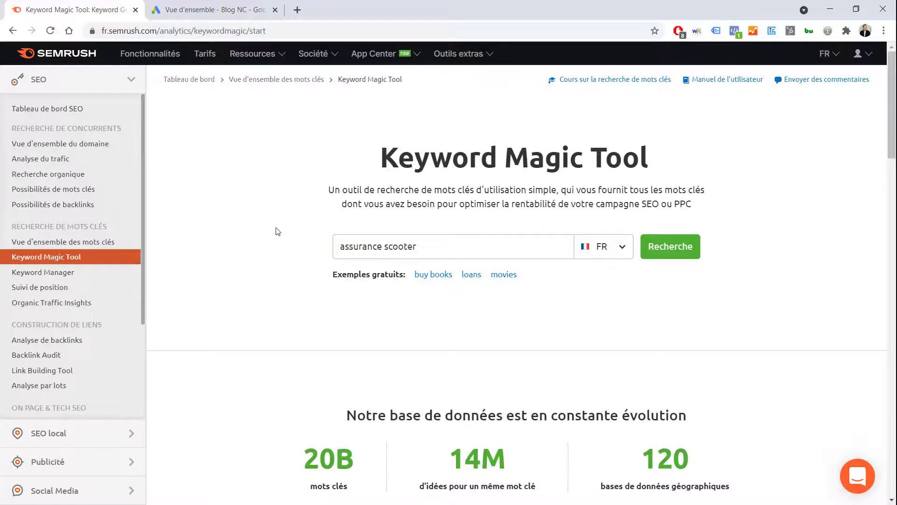
{"action": "left_click", "coordinate": [671, 246]}
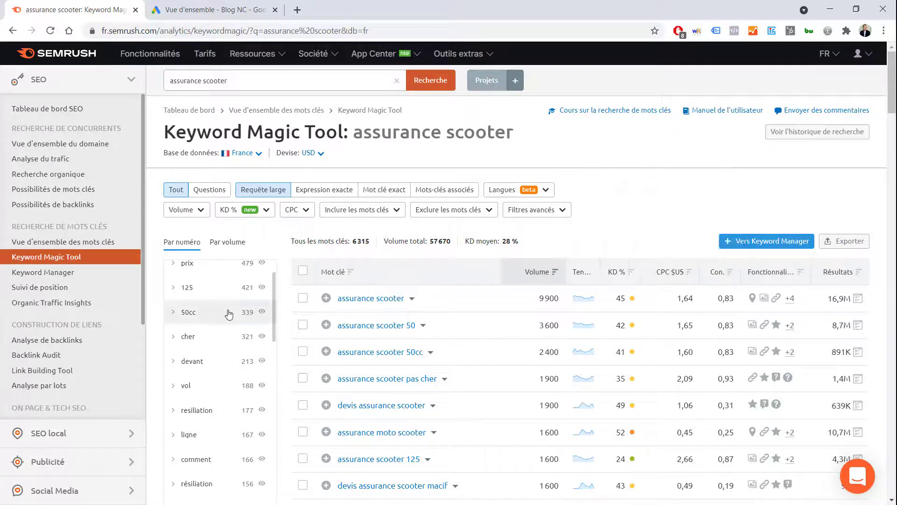
Browse the keyword groups for "assurance scooter" and restrict the results to questions.
{"action": "scroll", "coordinate": [225, 321], "scroll_direction": "up", "scroll_amount": 1}
{"action": "scroll", "coordinate": [226, 321], "scroll_direction": "up", "scroll_amount": 2}
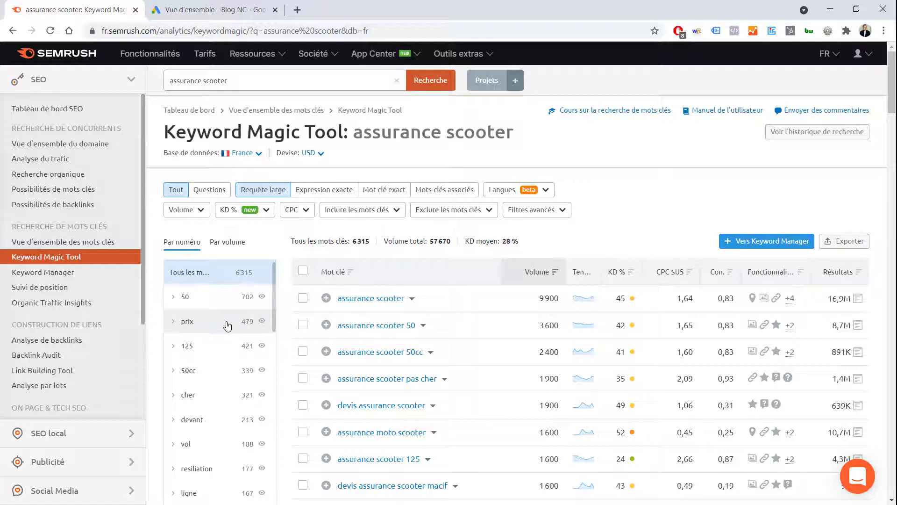
{"action": "scroll", "coordinate": [228, 325], "scroll_direction": "down", "scroll_amount": 2}
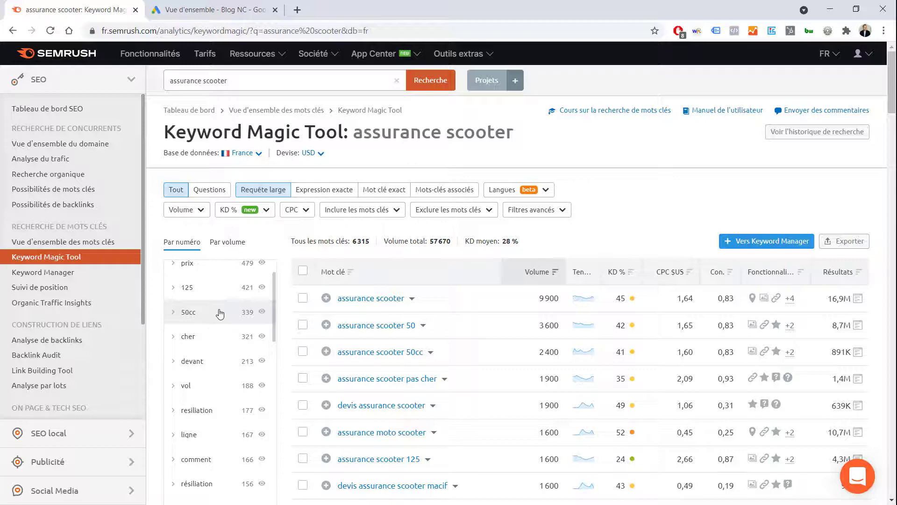
{"action": "left_click", "coordinate": [215, 191]}
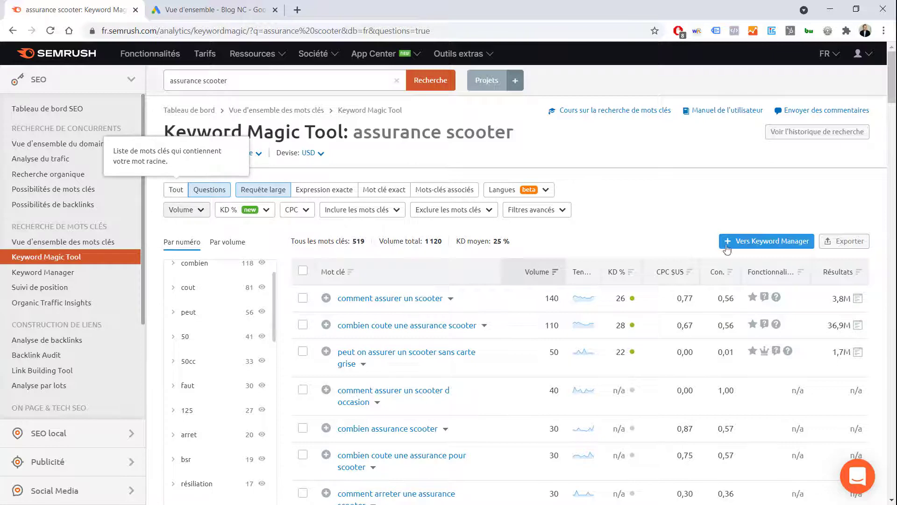
Export all the question keywords in XLSX format and switch the results back to all keywords.
{"action": "left_click", "coordinate": [848, 246]}
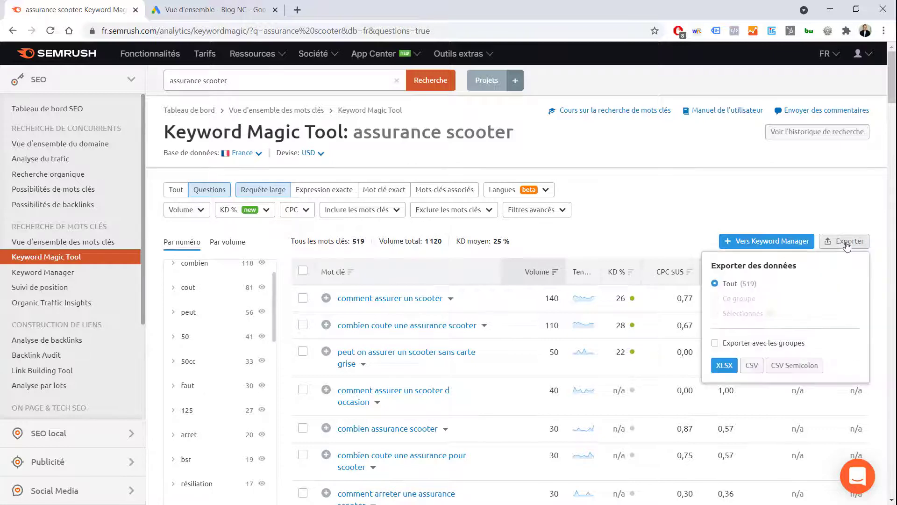
{"action": "left_click", "coordinate": [722, 371]}
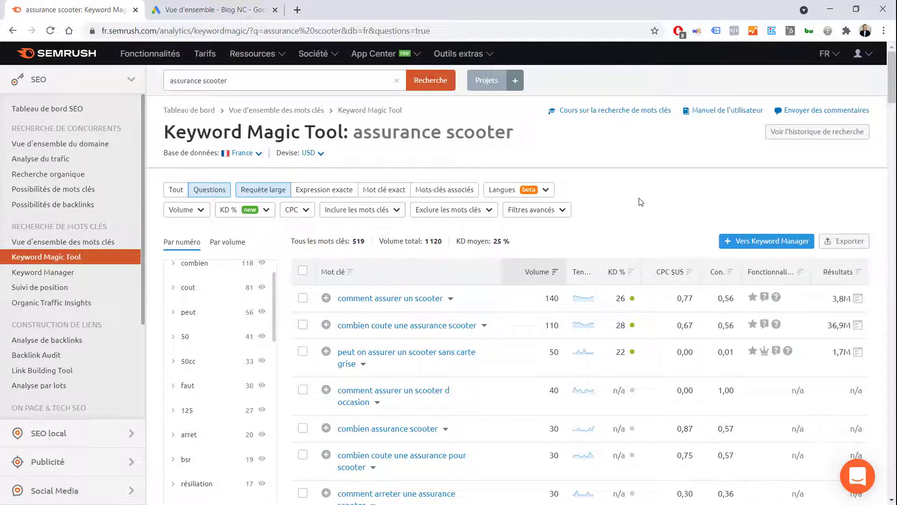
{"action": "left_click", "coordinate": [178, 191]}
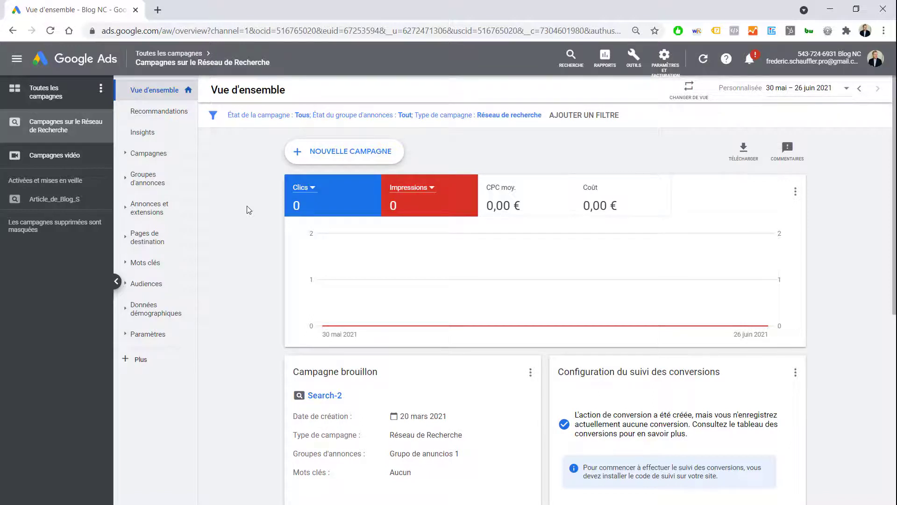
In Google Ads, open the keyword planning tool and start a search volume and forecast request.
{"action": "left_click", "coordinate": [643, 59]}
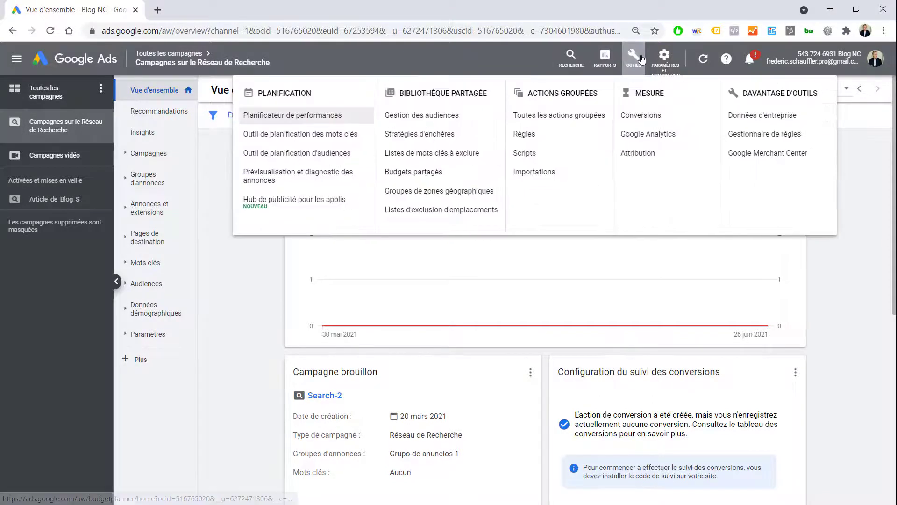
{"action": "left_click", "coordinate": [274, 135]}
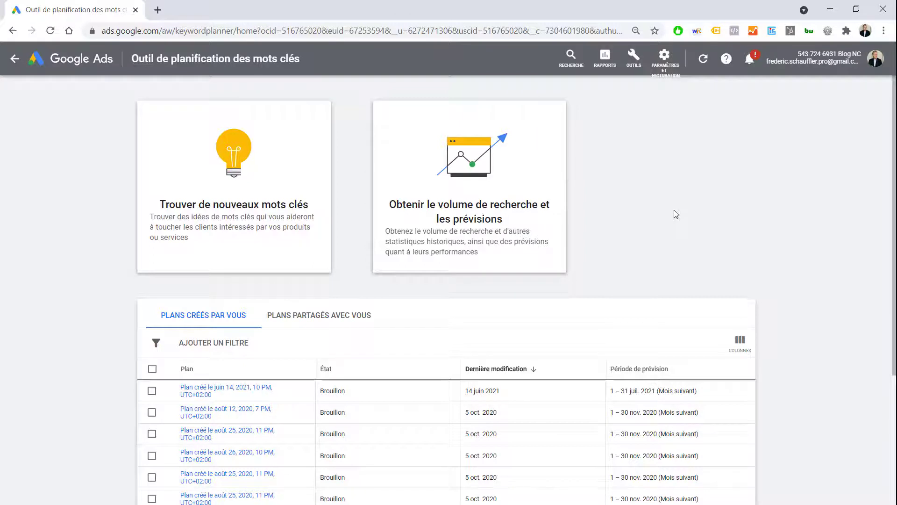
{"action": "left_click", "coordinate": [469, 189]}
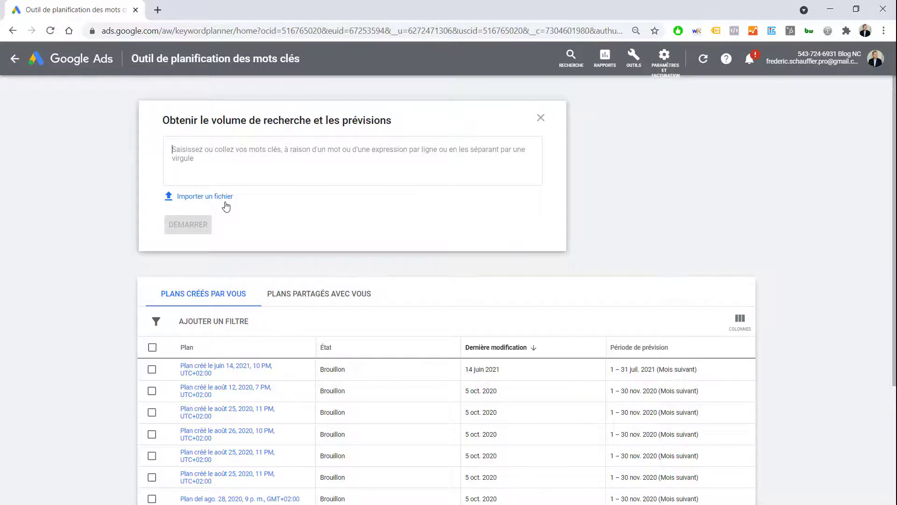
Copy the whole keyword list in column A of the Excel sheet Feuil1 into the Google Ads search volume request and run it.
{"action": "key", "text": "alt+Tab"}
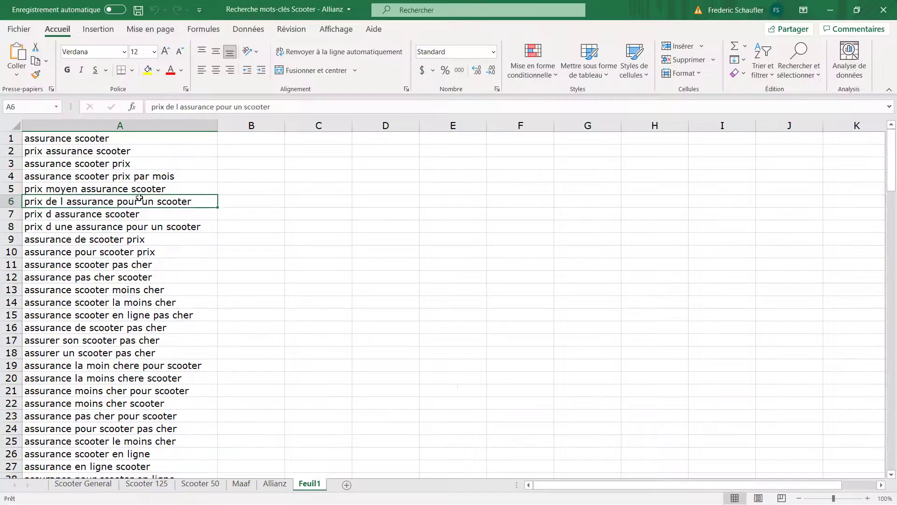
{"action": "left_click", "coordinate": [84, 150]}
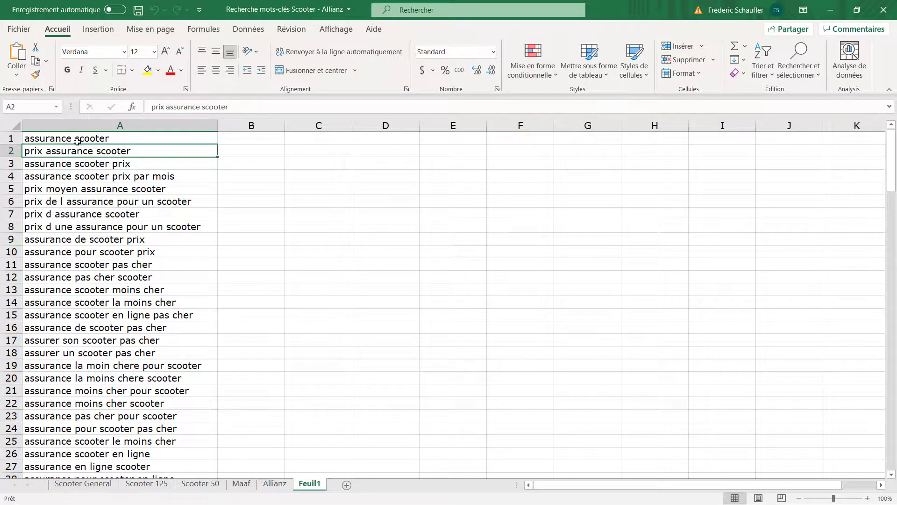
{"action": "left_click", "coordinate": [77, 140]}
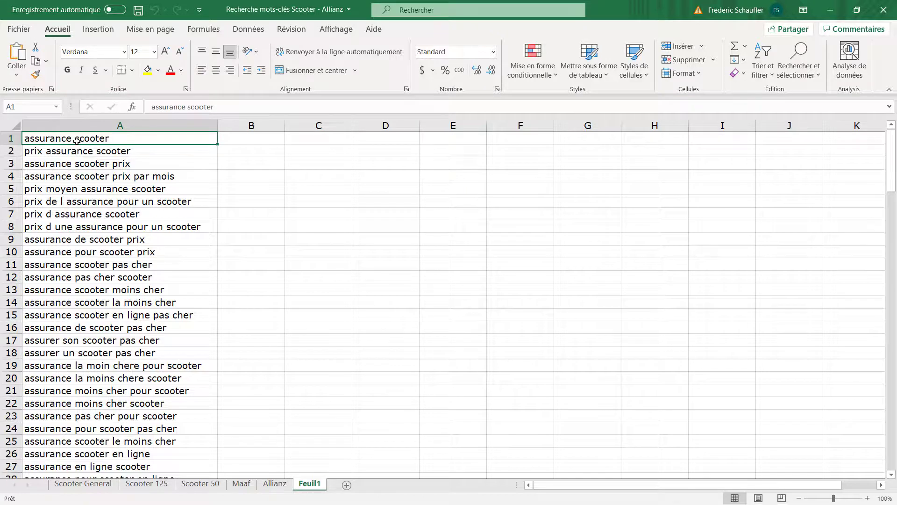
{"action": "left_click", "coordinate": [70, 127]}
{"action": "key", "text": "ctrl+c"}
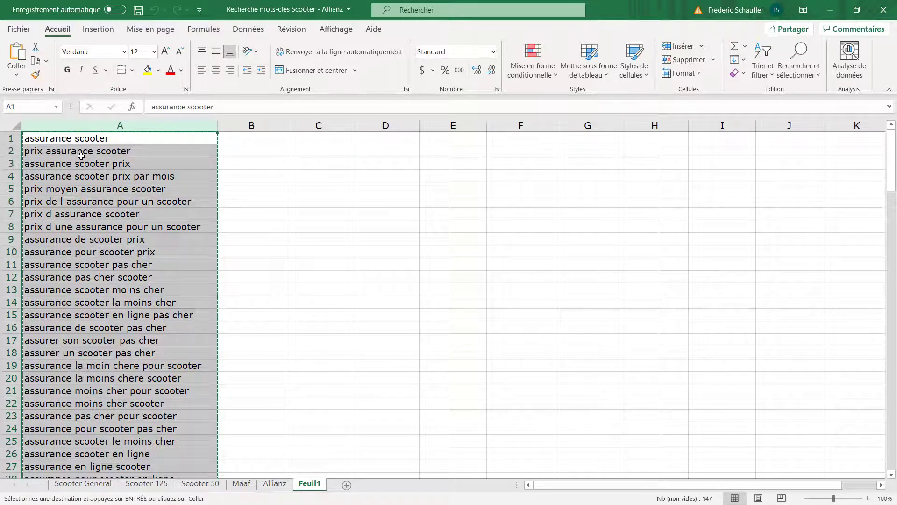
{"action": "key", "text": "alt+Tab"}
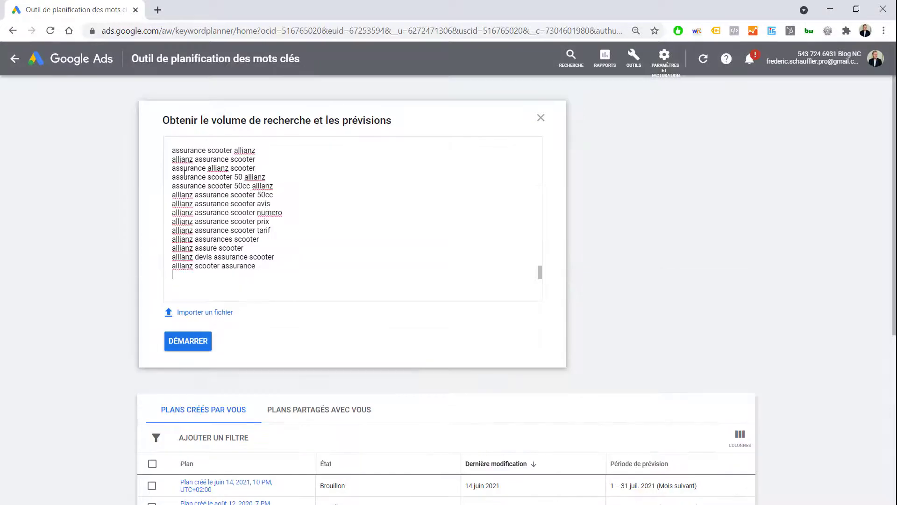
{"action": "left_click", "coordinate": [190, 345]}
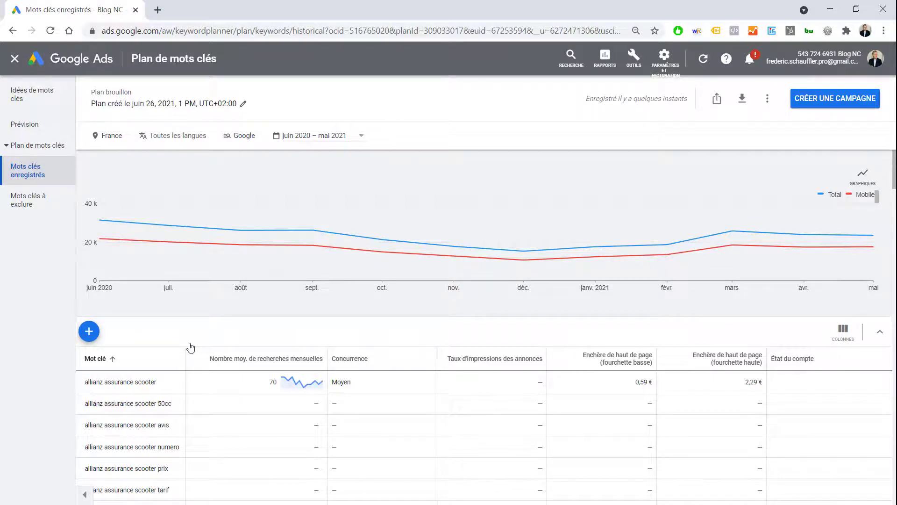
Open the plan's forecast and change the match type of all its keywords to exact keyword (Mot clé exact).
{"action": "left_click", "coordinate": [33, 129]}
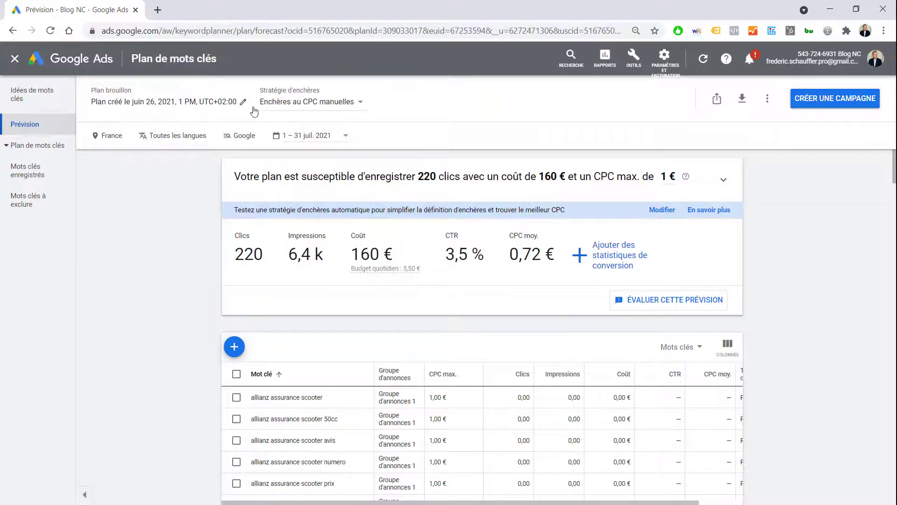
{"action": "left_click", "coordinate": [237, 375]}
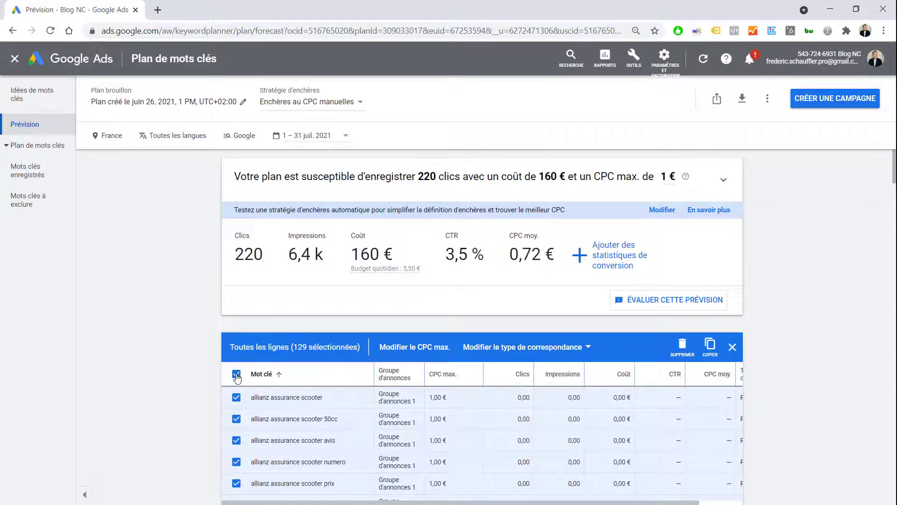
{"action": "left_click", "coordinate": [512, 351]}
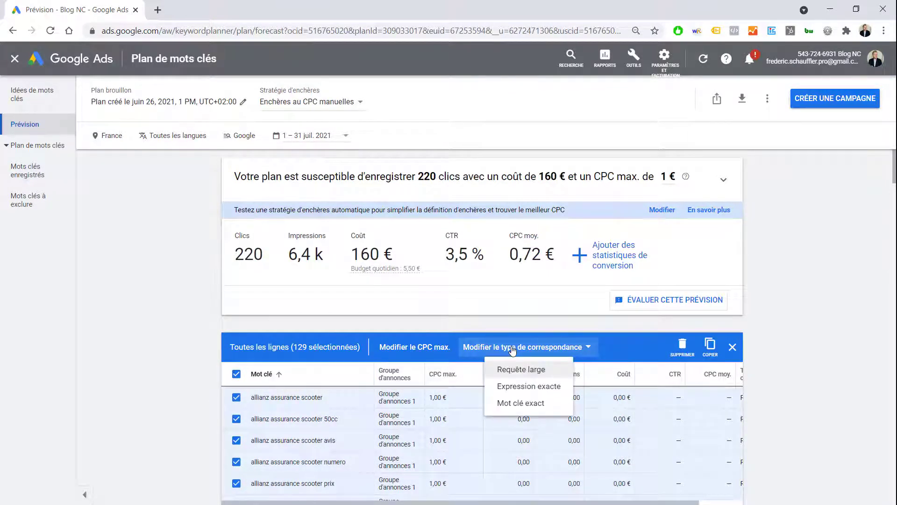
{"action": "left_click", "coordinate": [515, 405]}
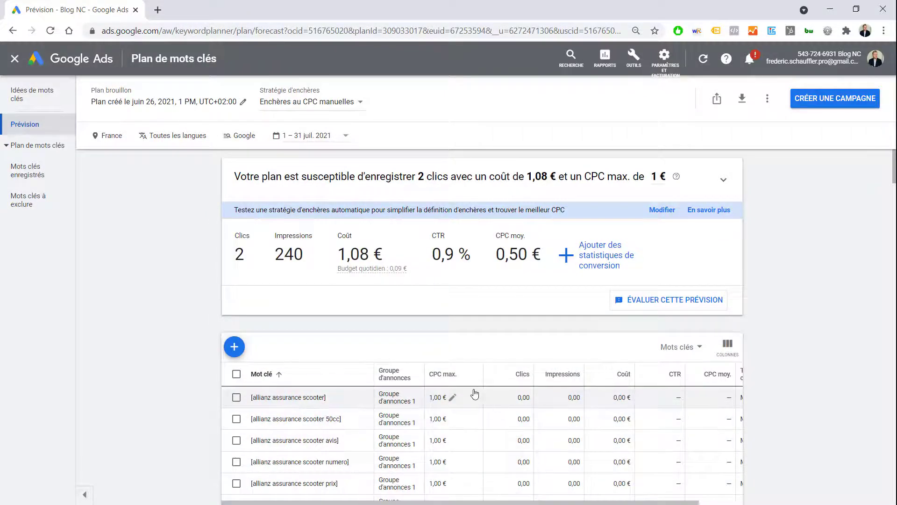
Set the plan's maximum CPC to about 11 € on the forecast curve.
{"action": "left_click", "coordinate": [659, 177]}
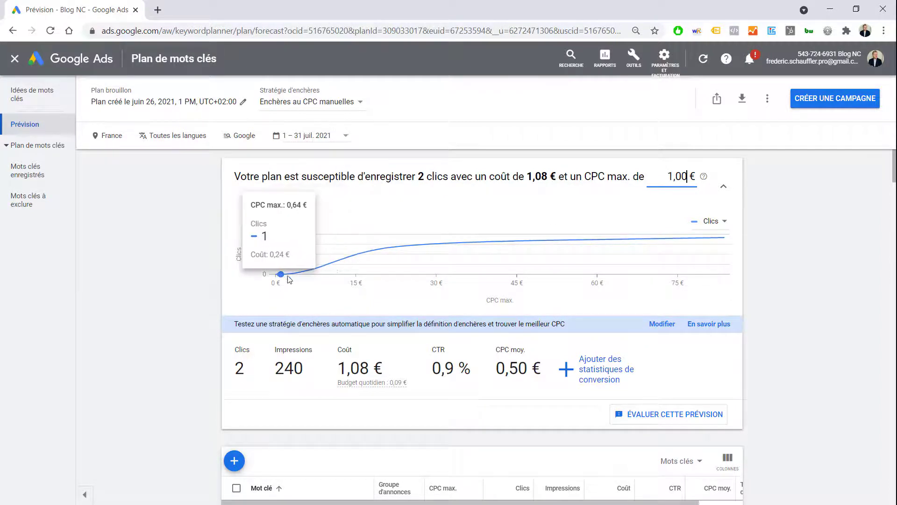
{"action": "key", "text": "Return"}
{"action": "left_click", "coordinate": [340, 250]}
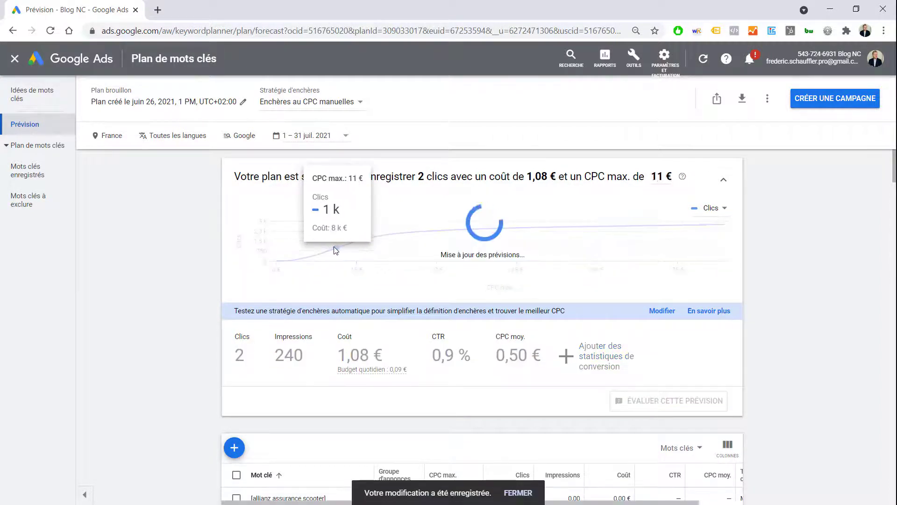
{"action": "left_click", "coordinate": [337, 248]}
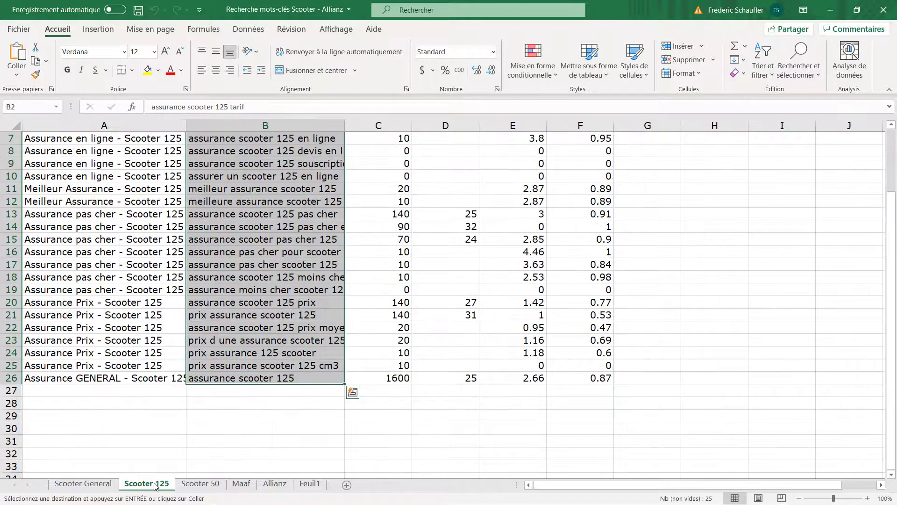
Review the ad groups and keywords on the Scooter 125, Scooter 50, Maaf and Allianz sheets of the Excel workbook.
{"action": "scroll", "coordinate": [87, 335], "scroll_direction": "up", "scroll_amount": 2}
{"action": "left_click", "coordinate": [91, 338]}
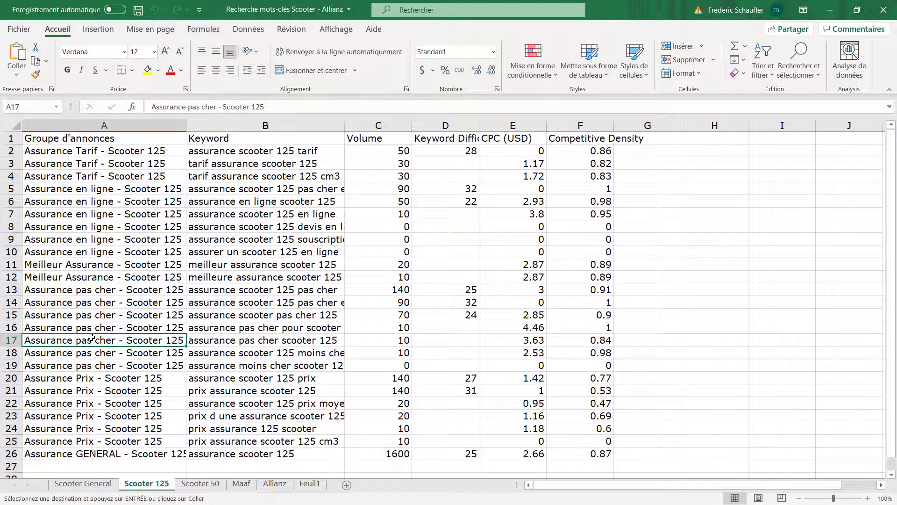
{"action": "left_click", "coordinate": [196, 484]}
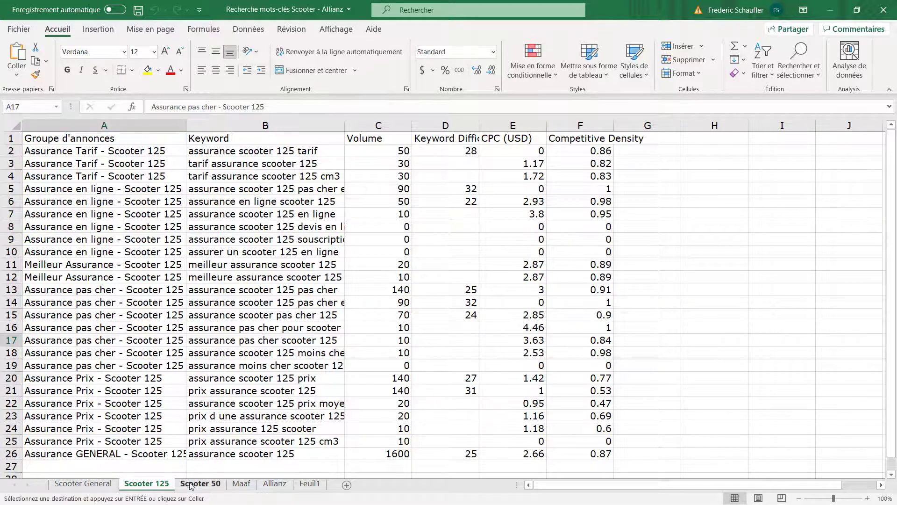
{"action": "scroll", "coordinate": [81, 367], "scroll_direction": "up", "scroll_amount": 11}
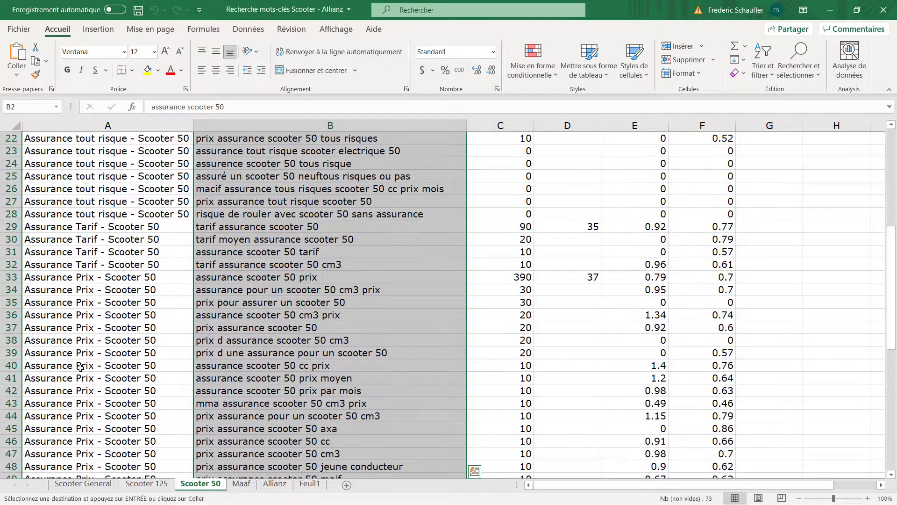
{"action": "scroll", "coordinate": [81, 367], "scroll_direction": "up", "scroll_amount": 5}
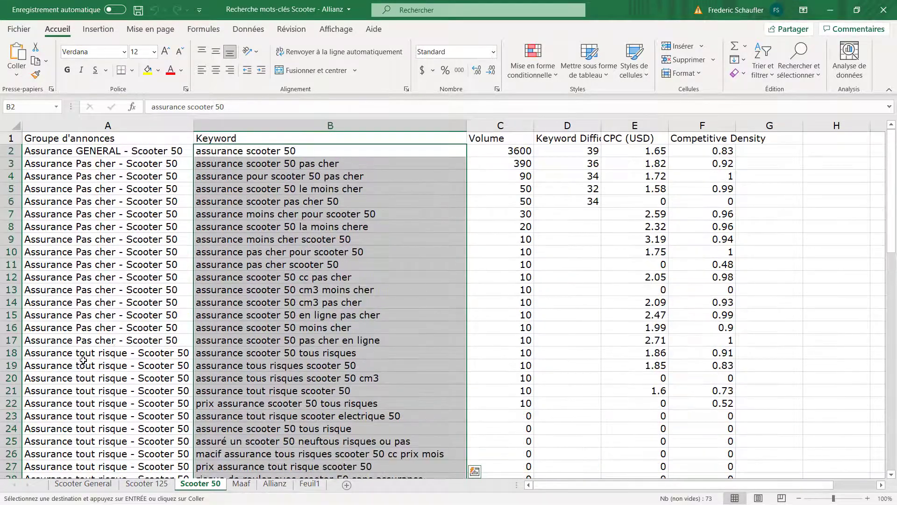
{"action": "left_click", "coordinate": [241, 484]}
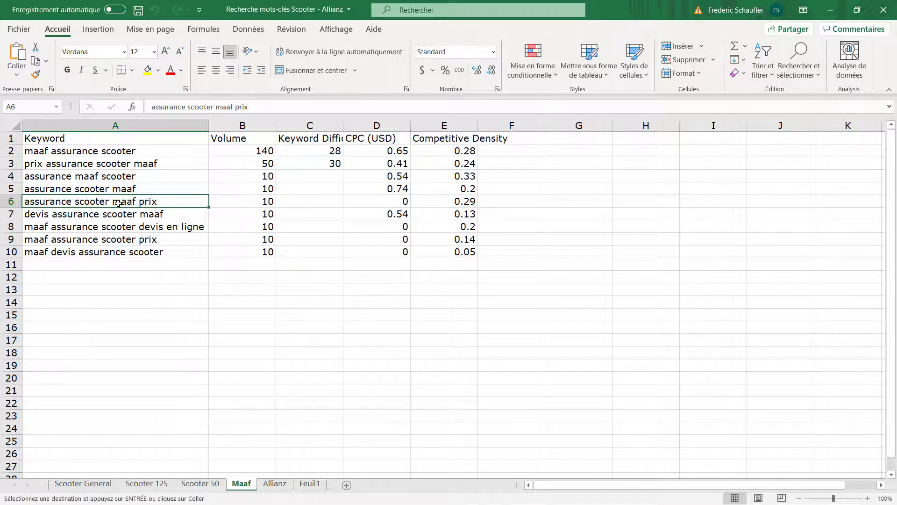
{"action": "left_click", "coordinate": [275, 483]}
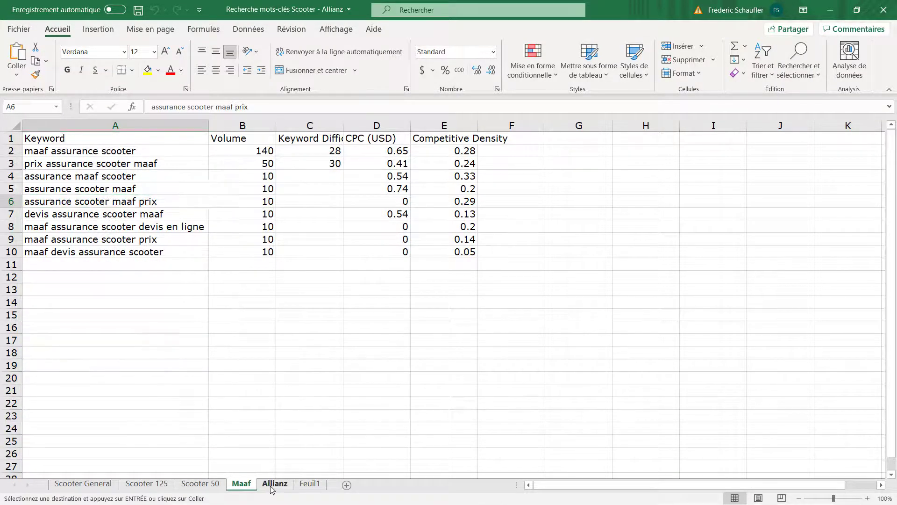
{"action": "left_click", "coordinate": [108, 212]}
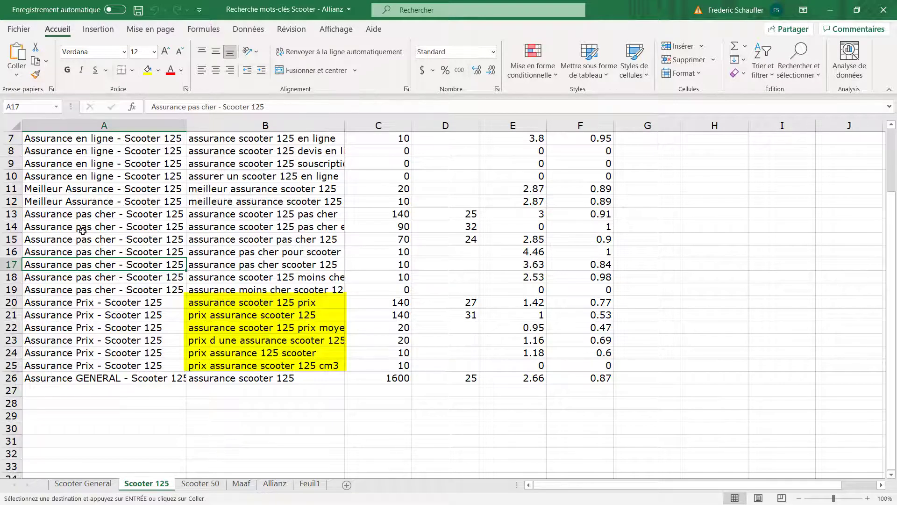
Compare the ad group names and their keywords across the Scooter 125, Scooter General and Scooter 50 sheets.
{"action": "scroll", "coordinate": [70, 261], "scroll_direction": "up", "scroll_amount": 1}
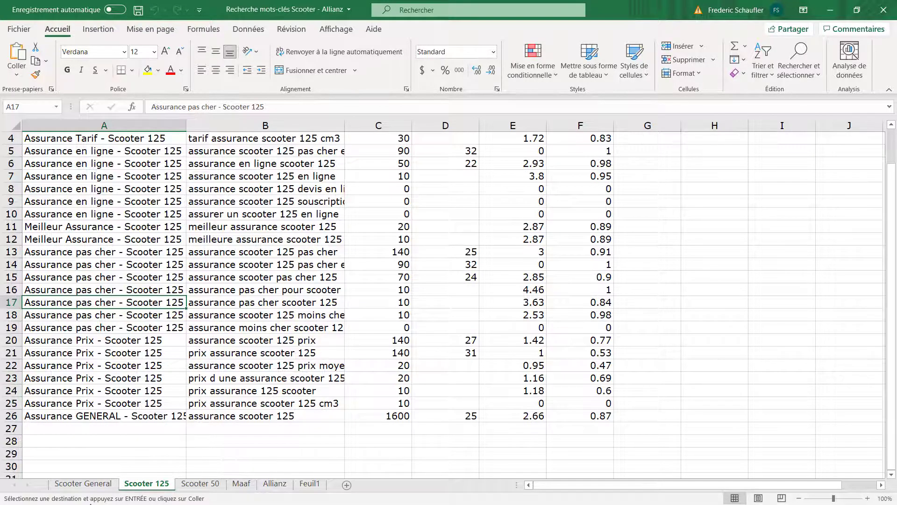
{"action": "left_click", "coordinate": [93, 487]}
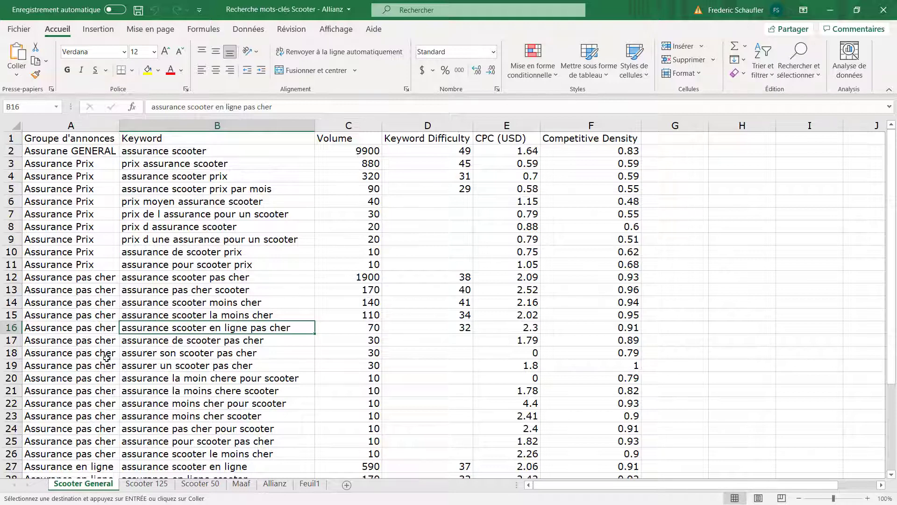
{"action": "left_click", "coordinate": [144, 485]}
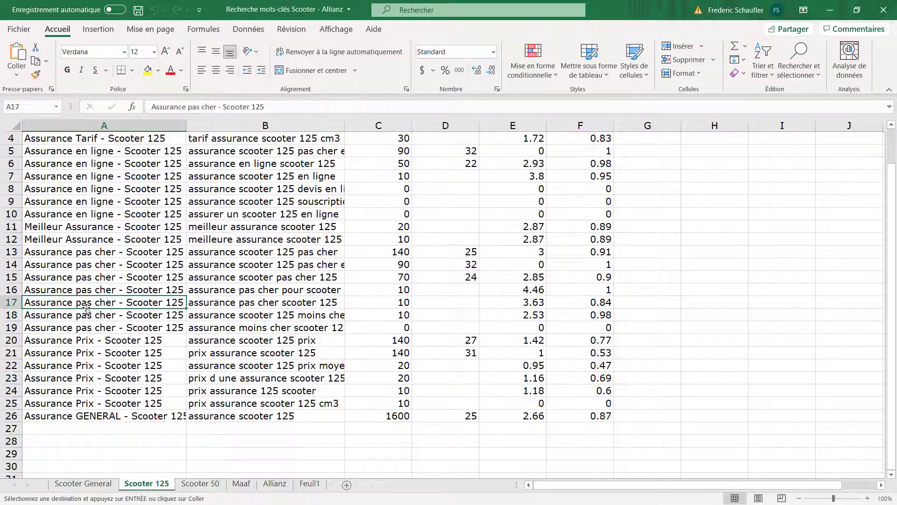
{"action": "scroll", "coordinate": [91, 311], "scroll_direction": "up", "scroll_amount": 1}
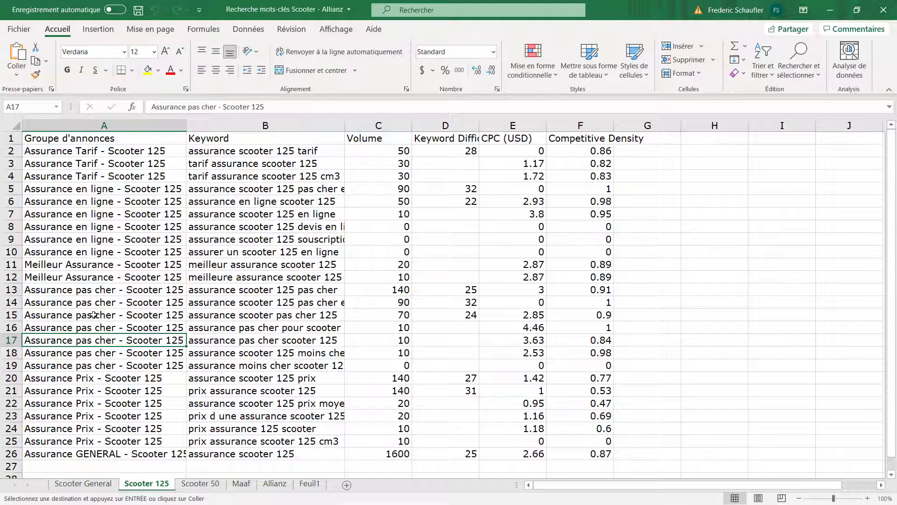
{"action": "left_click", "coordinate": [199, 483]}
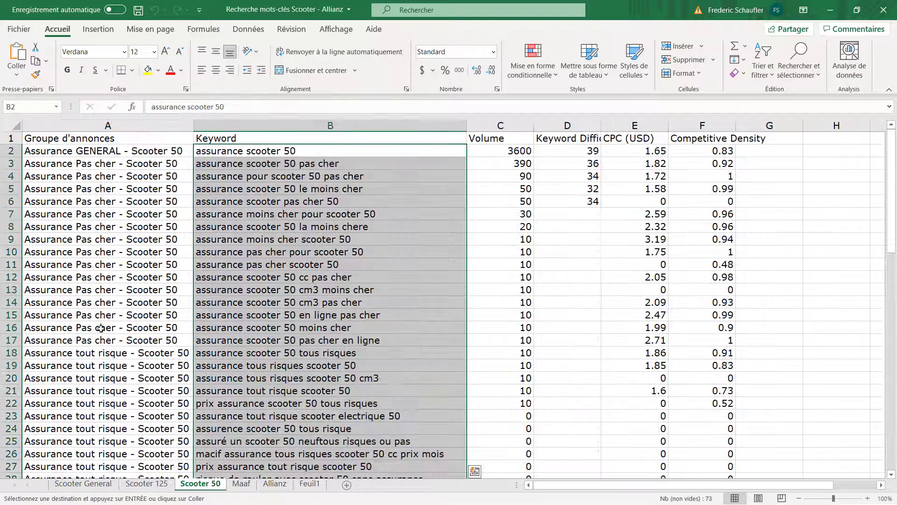
Switch to Google Ads and open the search terms report (Termes de recherche) for the search network campaigns.
{"action": "left_click", "coordinate": [51, 271]}
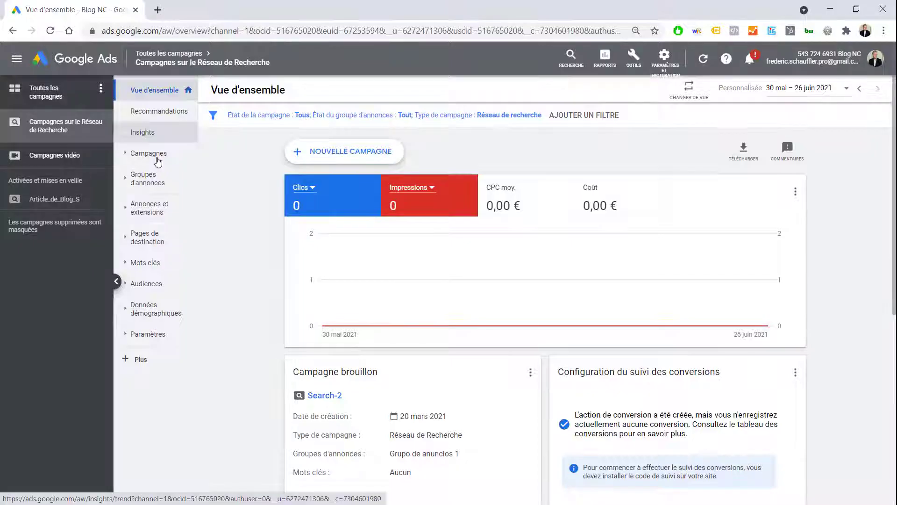
{"action": "left_click", "coordinate": [136, 262]}
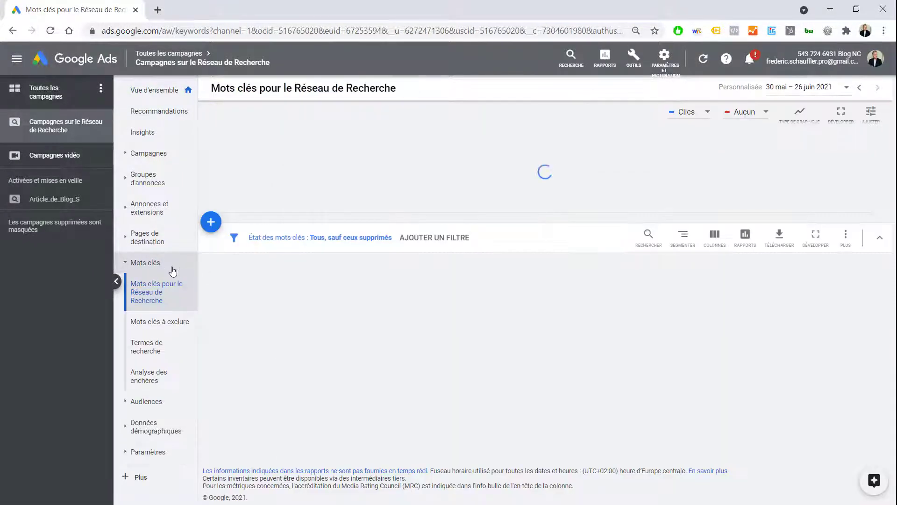
{"action": "left_click", "coordinate": [147, 351]}
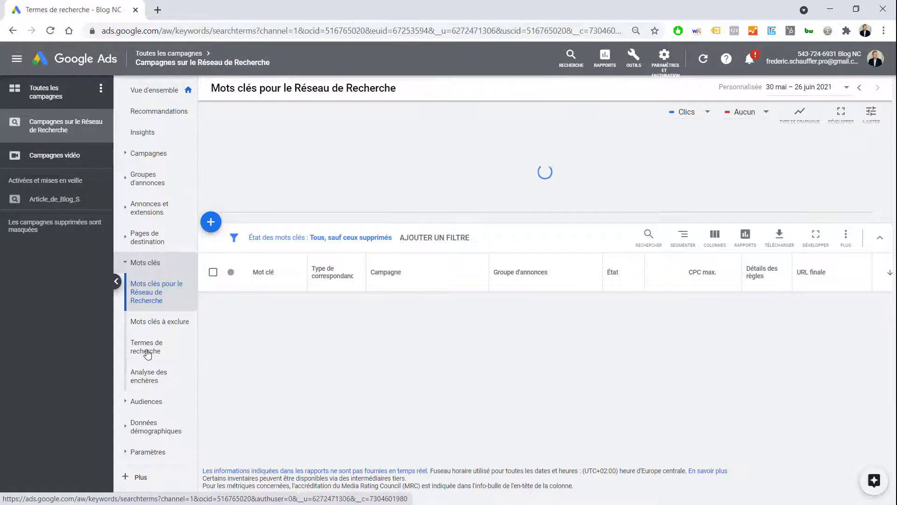